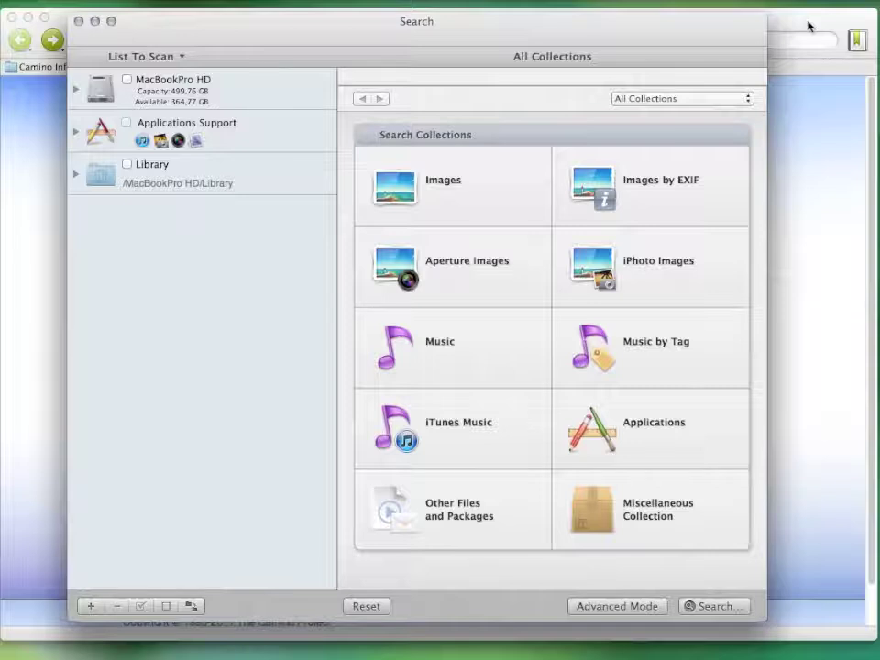
click(807, 25)
click(510, 42)
text(w)
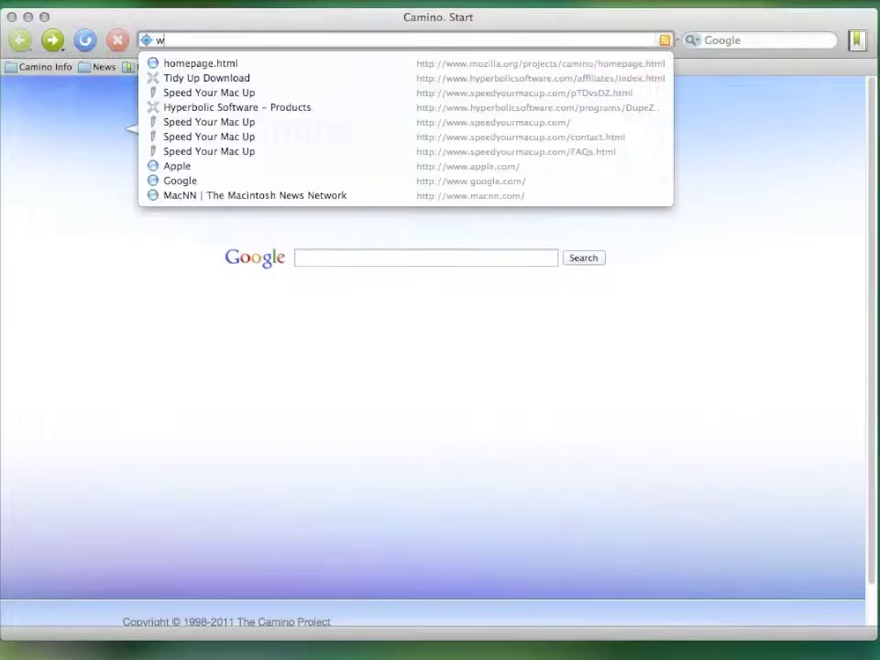
text(ww.speed)
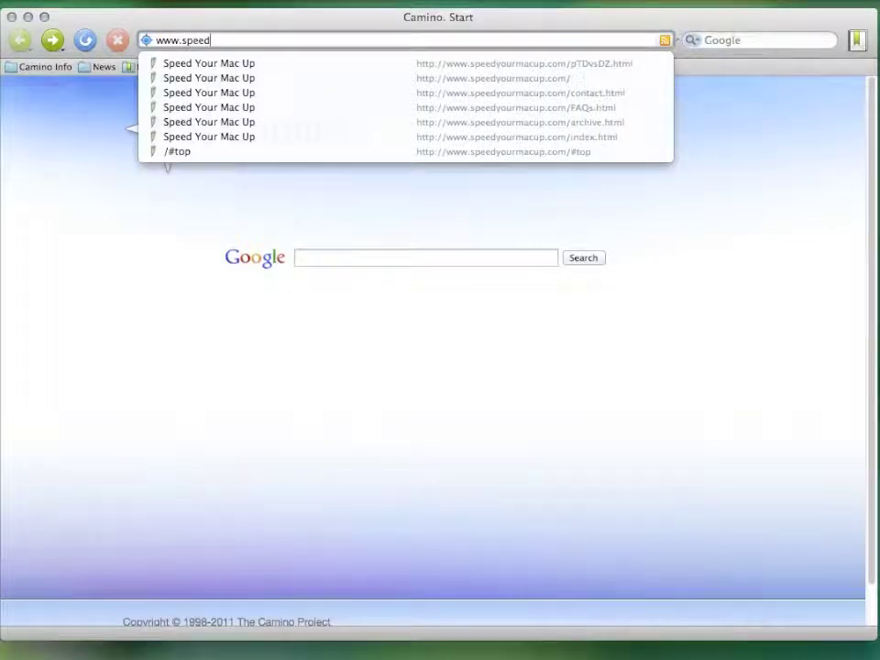
text(yourmacu)
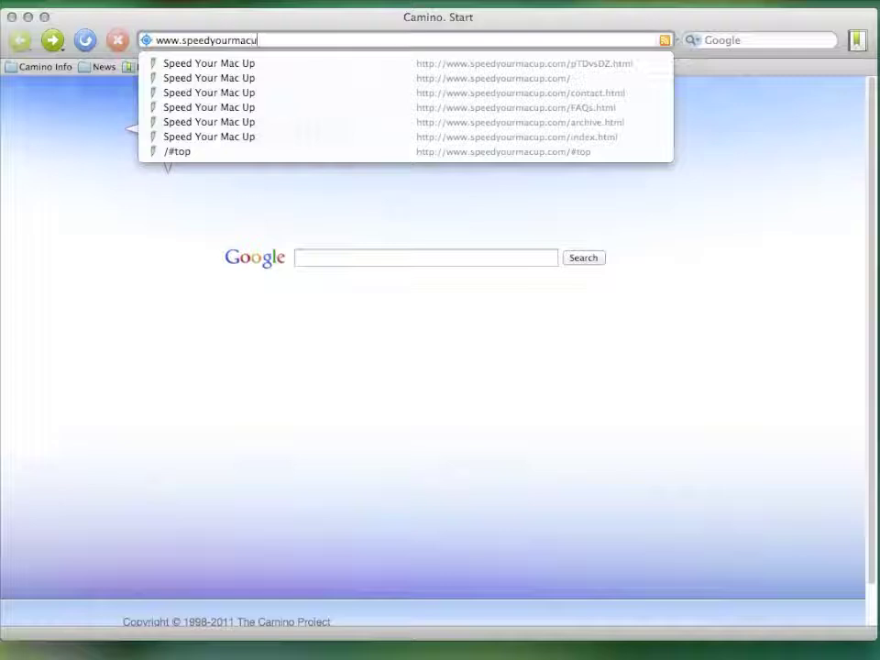
text(p.com)
key(Return)
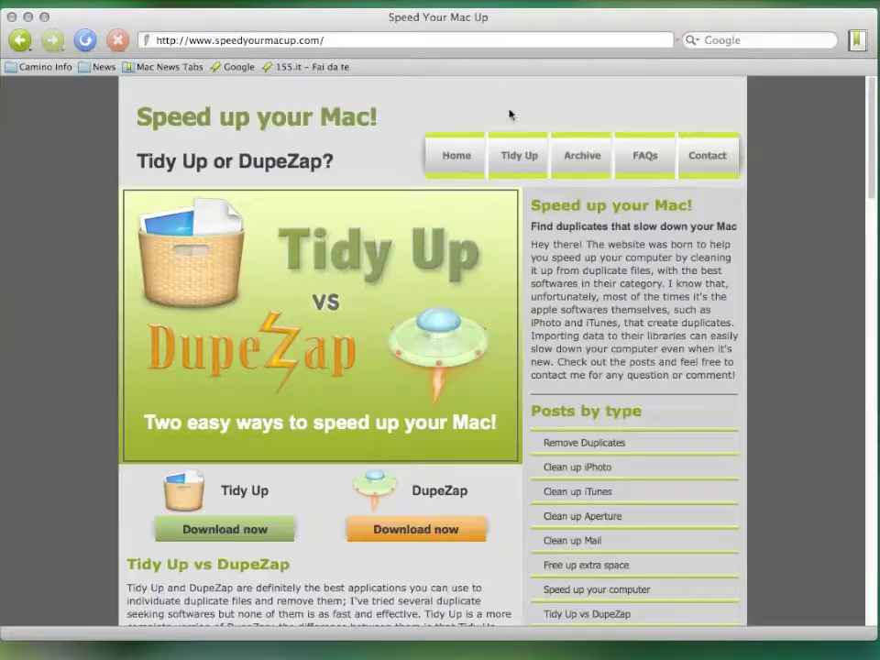
click(513, 161)
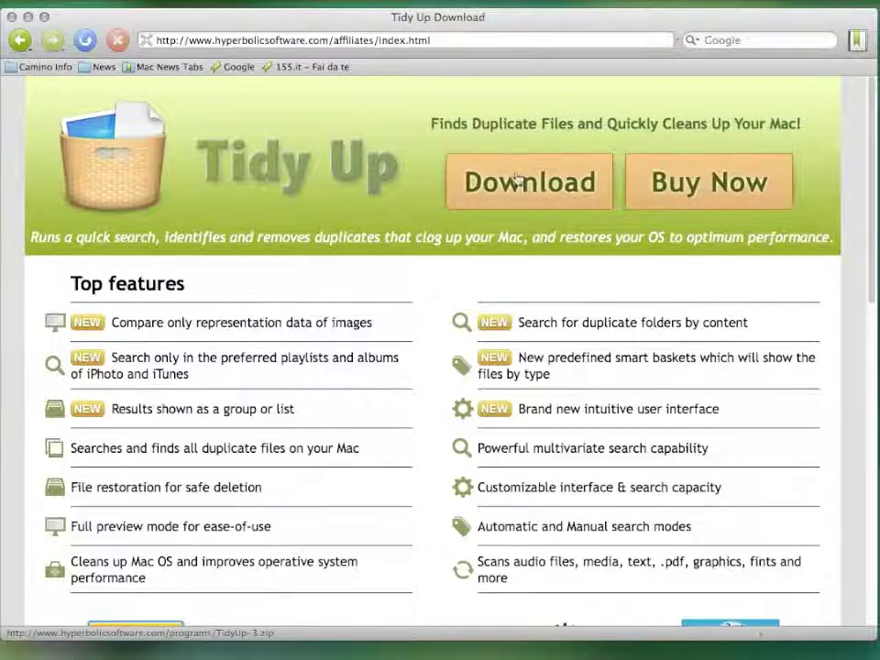
click(520, 182)
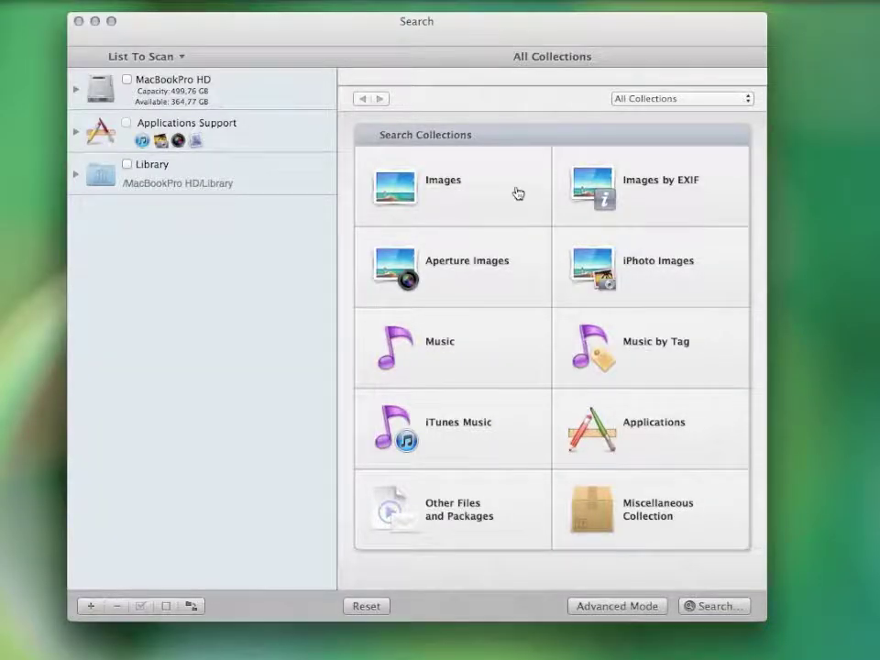
Include iPhoto Images with all photos in the list to scan under Applications Support.
click(77, 132)
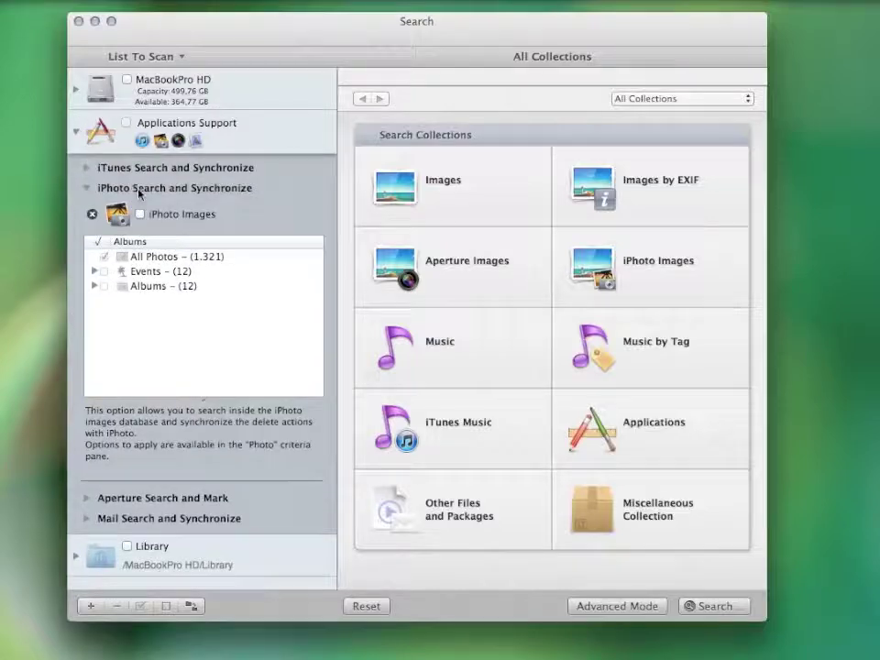
click(140, 214)
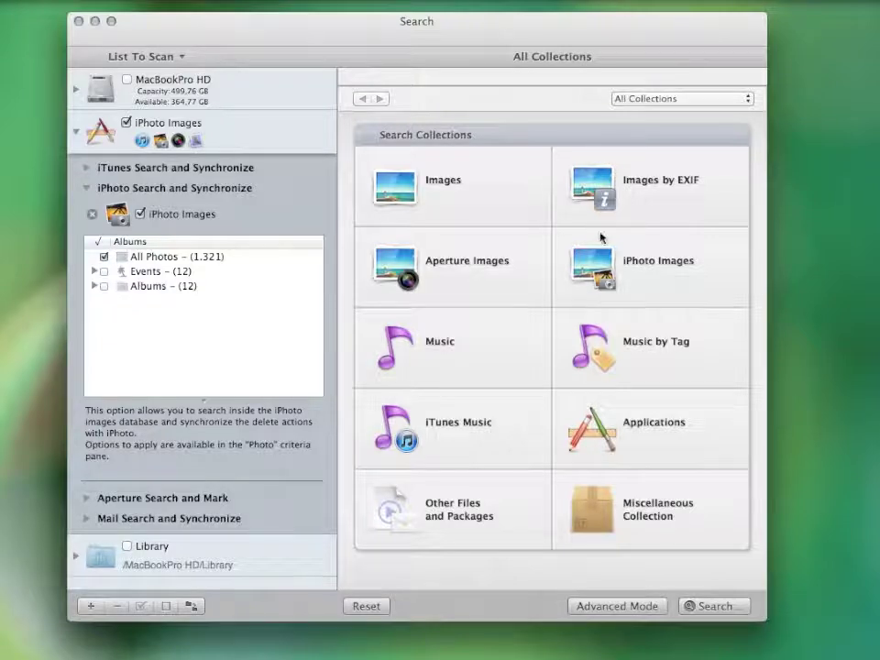
Look at the Other Files and Packages search options and the criteria offered in Advanced Mode.
click(474, 499)
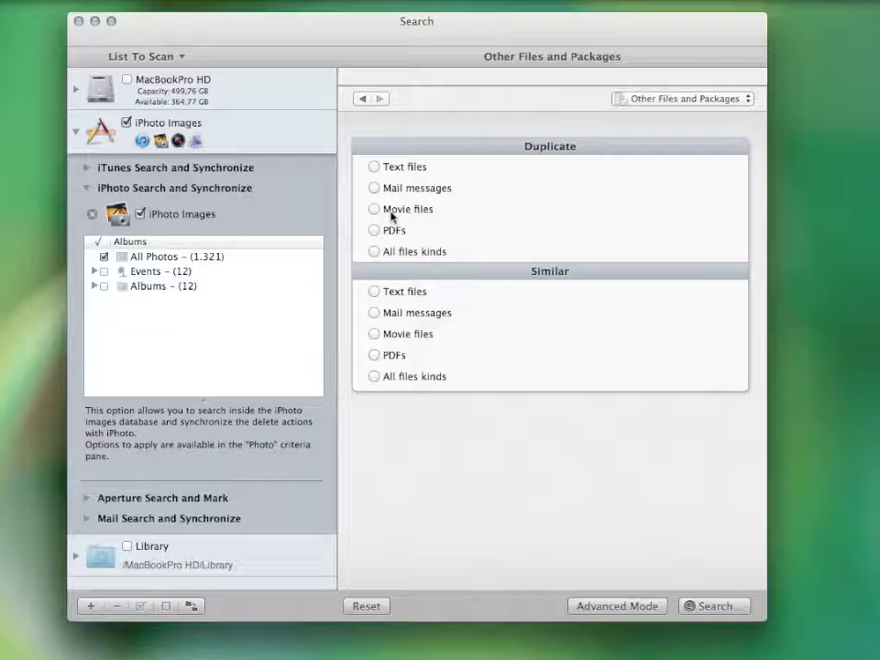
click(362, 99)
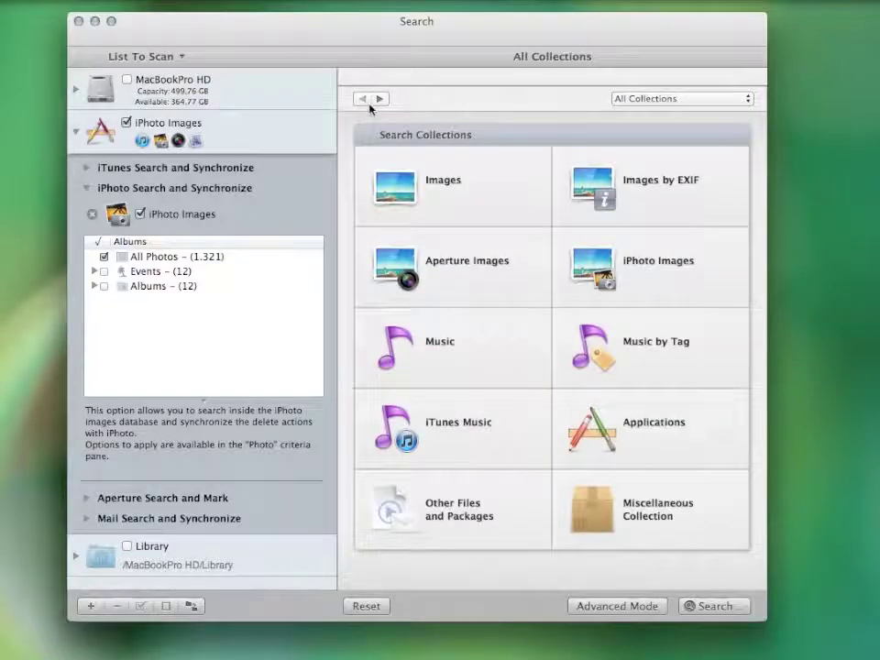
click(612, 610)
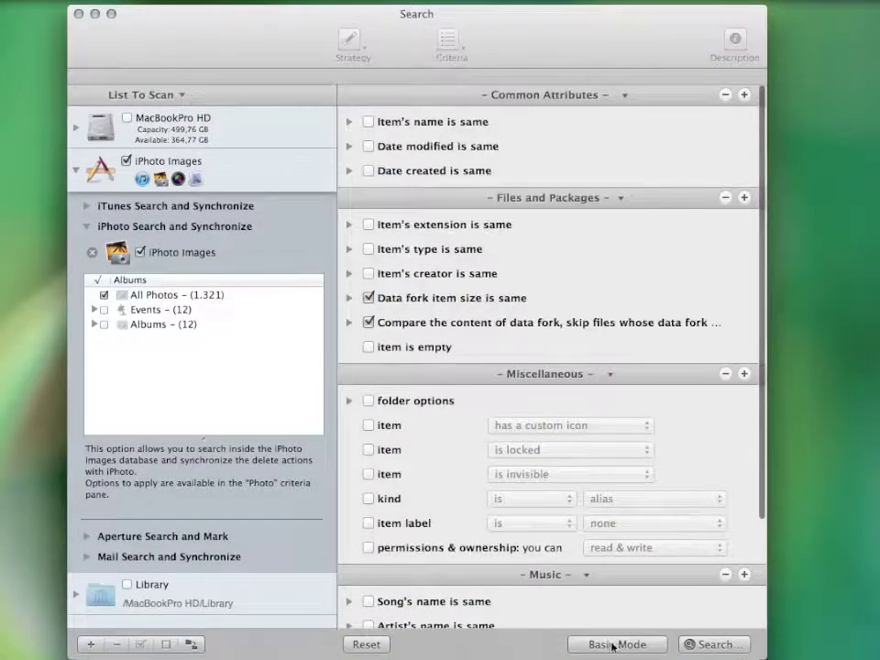
click(612, 645)
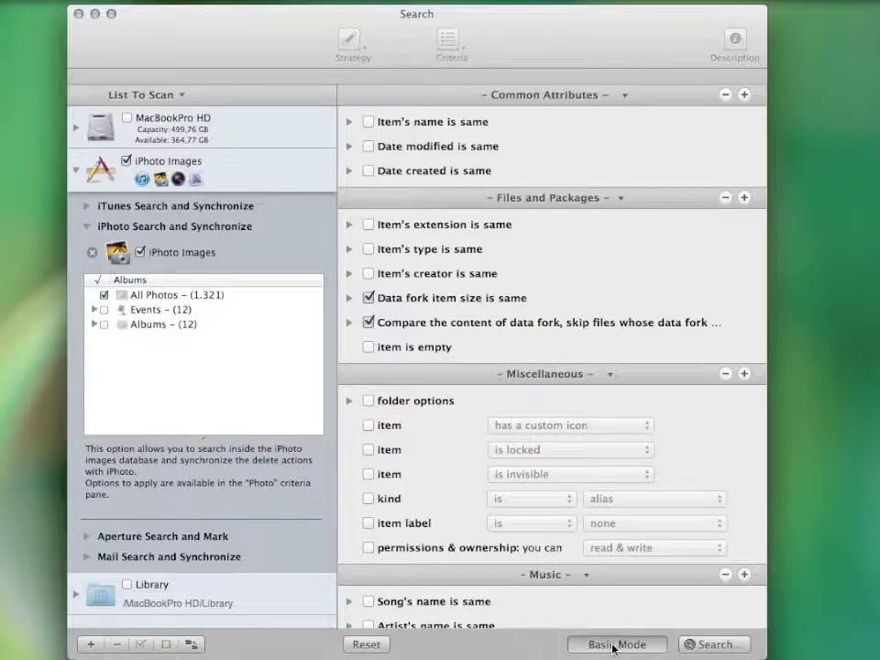
Search the iPhoto Images collection for duplicates using the Content only criterion.
click(627, 286)
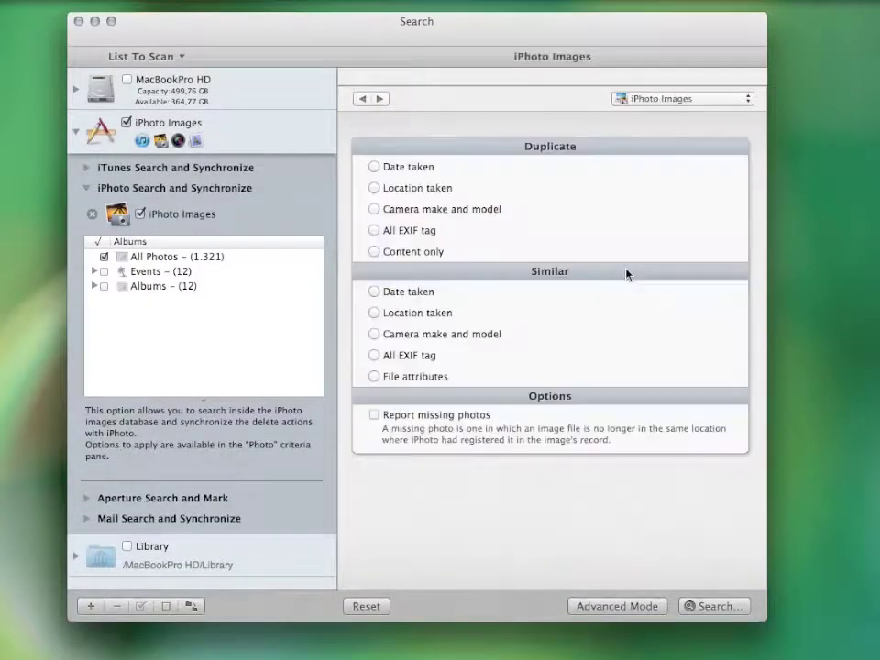
click(374, 252)
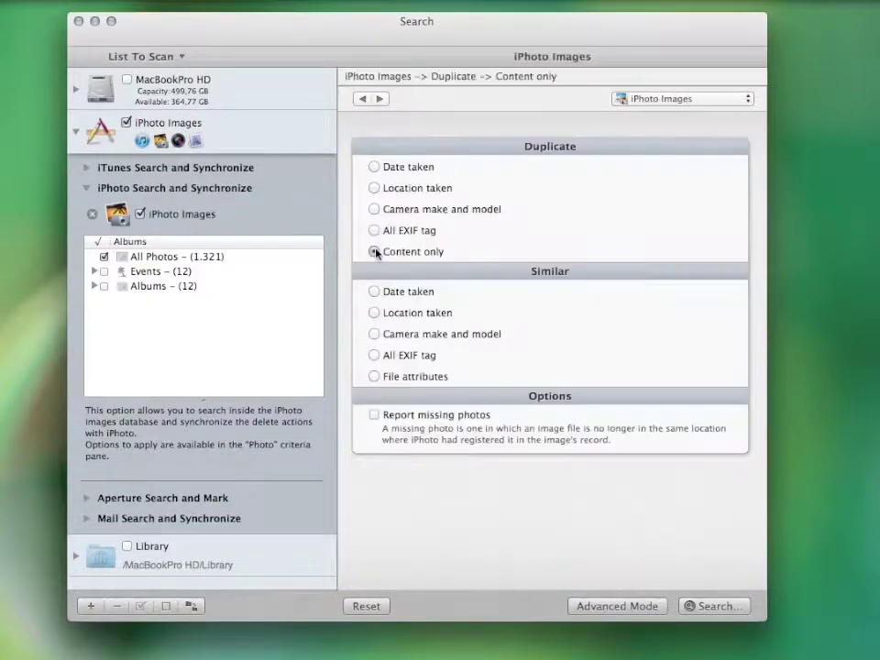
click(722, 610)
key(Return)
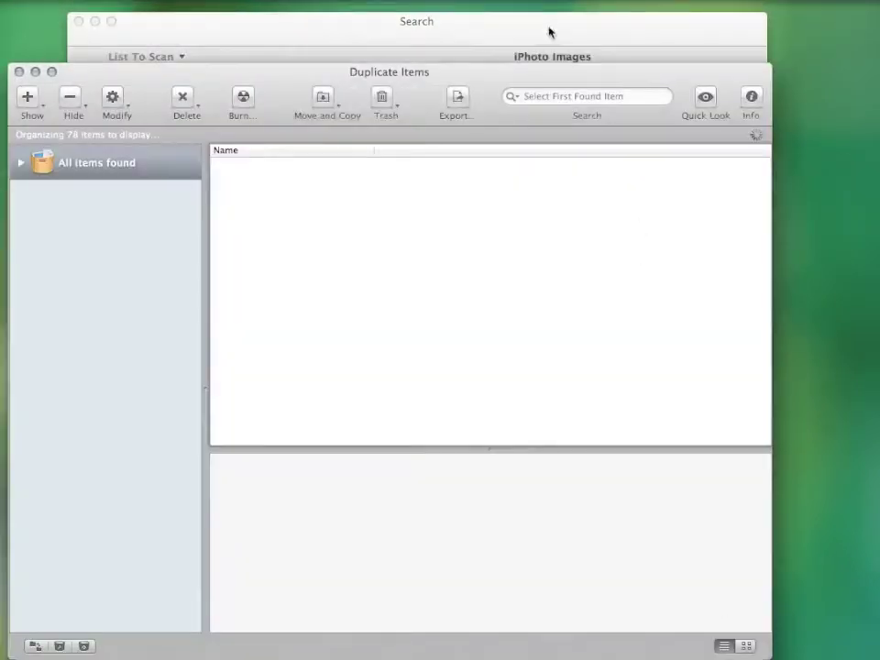
Reposition the results window, then preview the first DSCN0601.JPG with Quick Look and examine its info.
drag(548, 78, 583, 36)
click(490, 122)
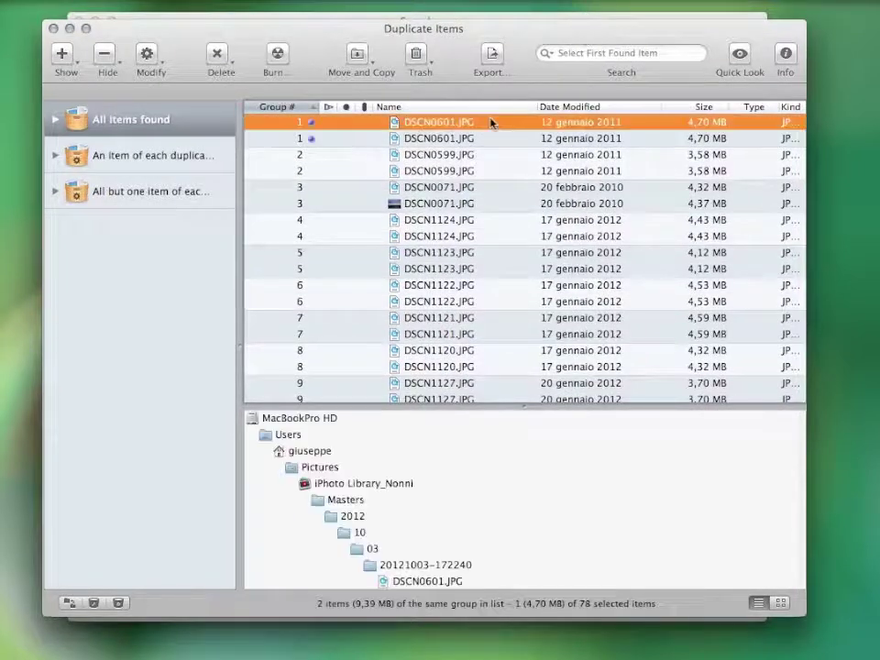
key(space)
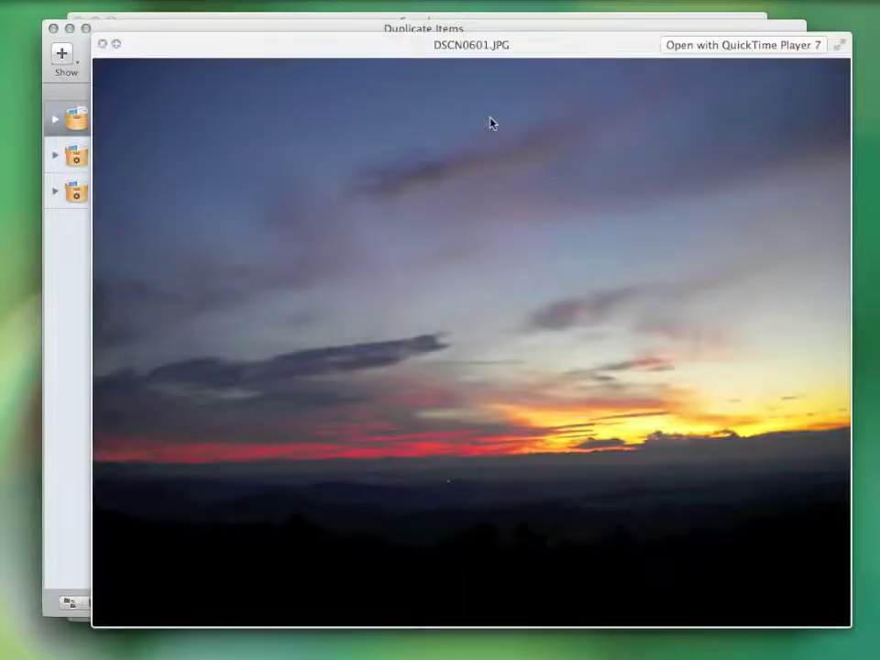
key(space)
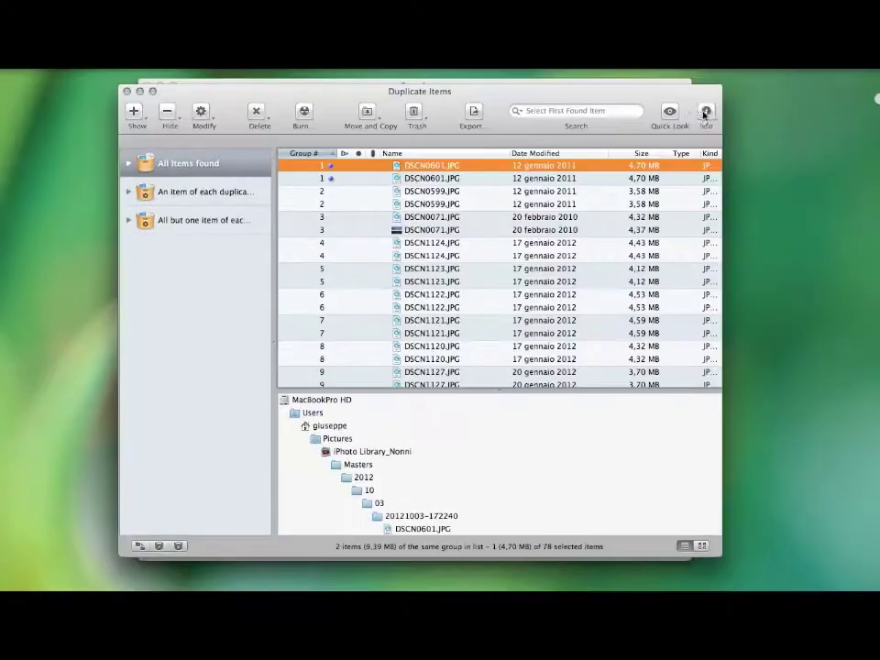
click(785, 53)
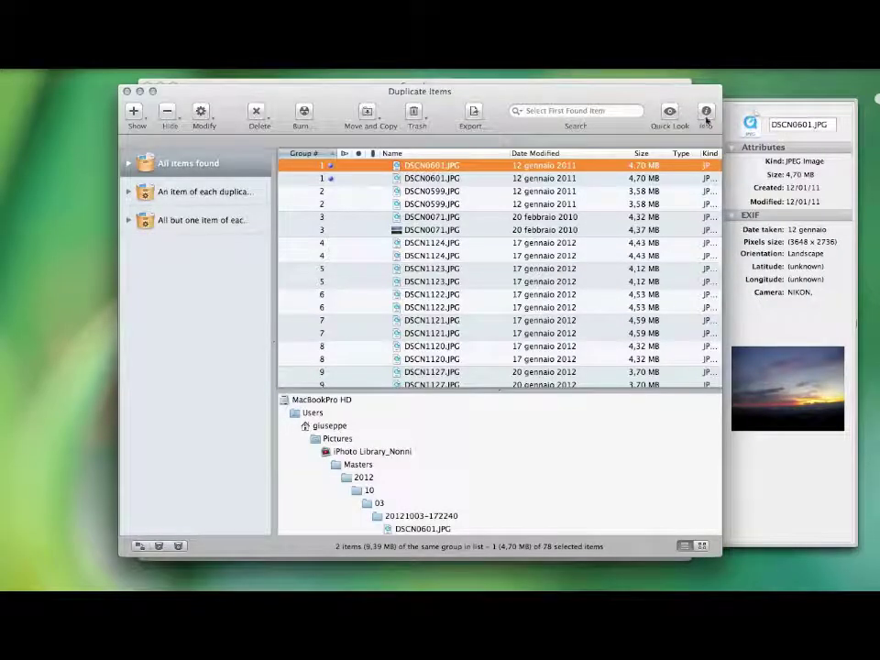
click(706, 116)
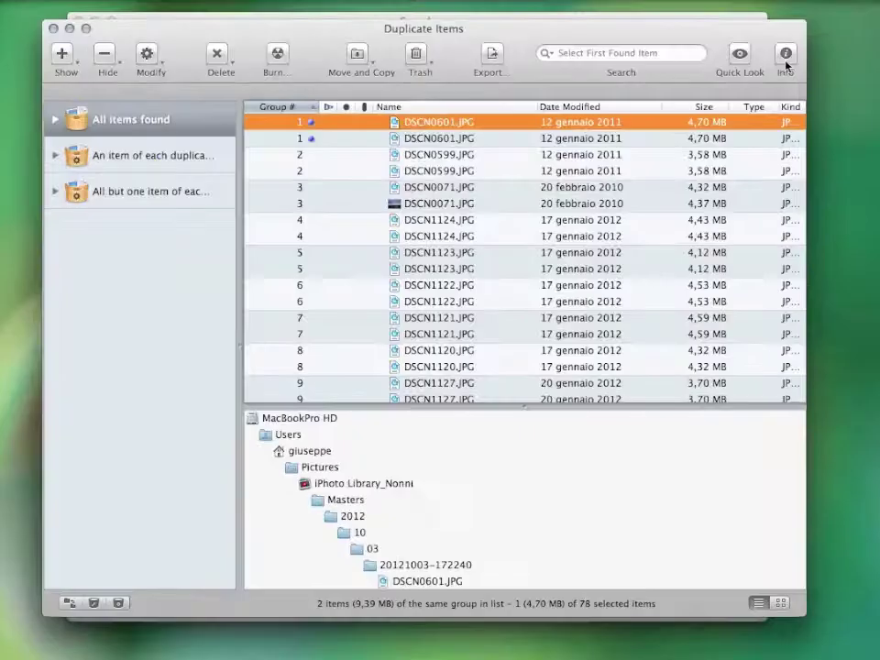
Create a new manual basket in the duplicate results.
click(94, 602)
key(Return)
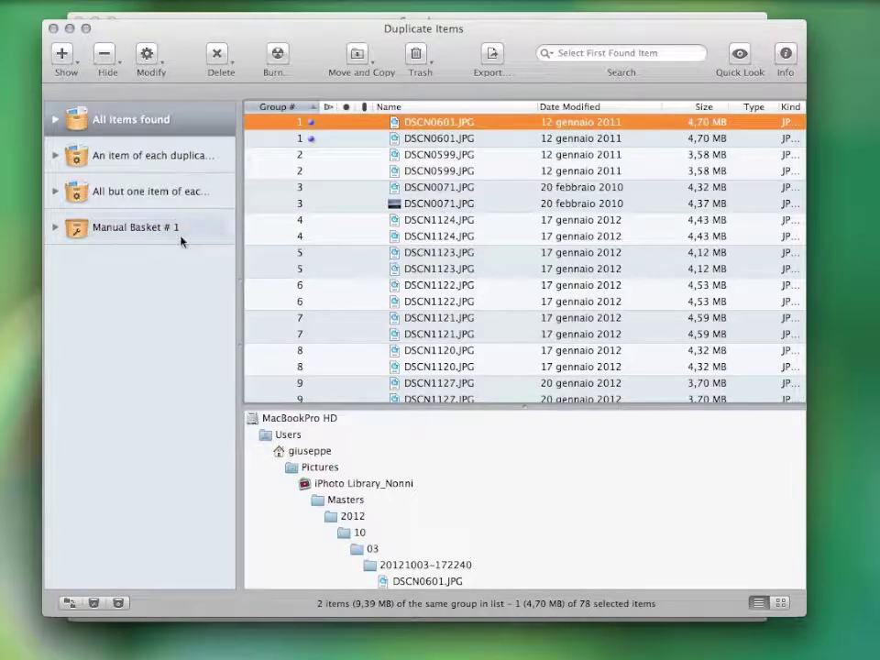
drag(392, 270, 136, 226)
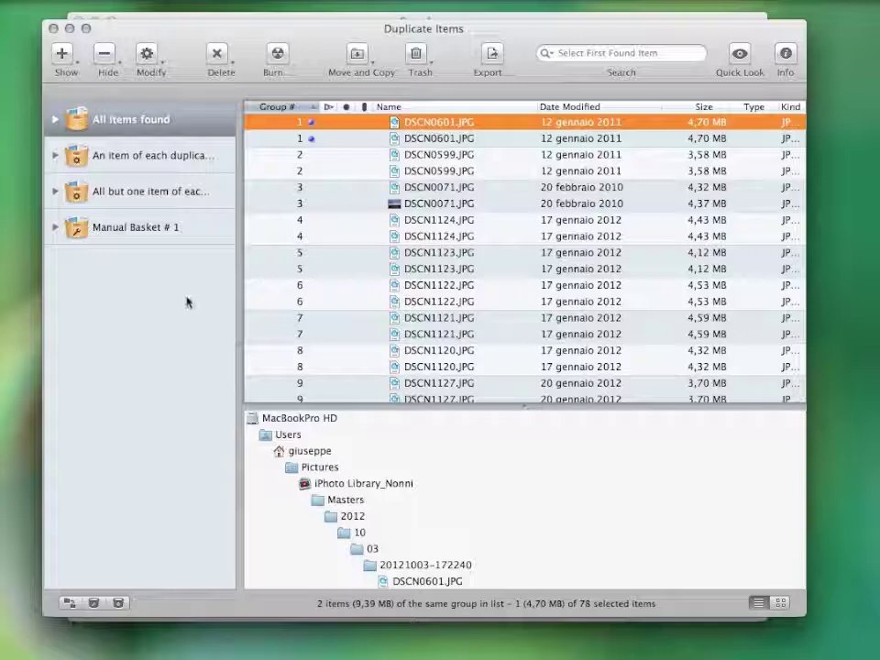
Show the basket with all but one item of each duplicate group and narrow the basket list slightly.
click(187, 195)
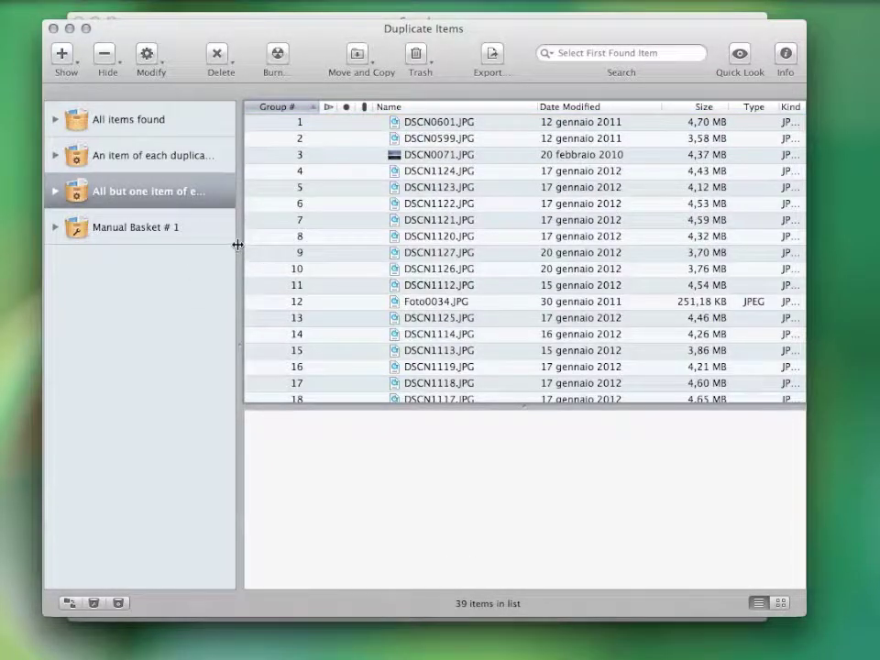
drag(257, 244, 223, 230)
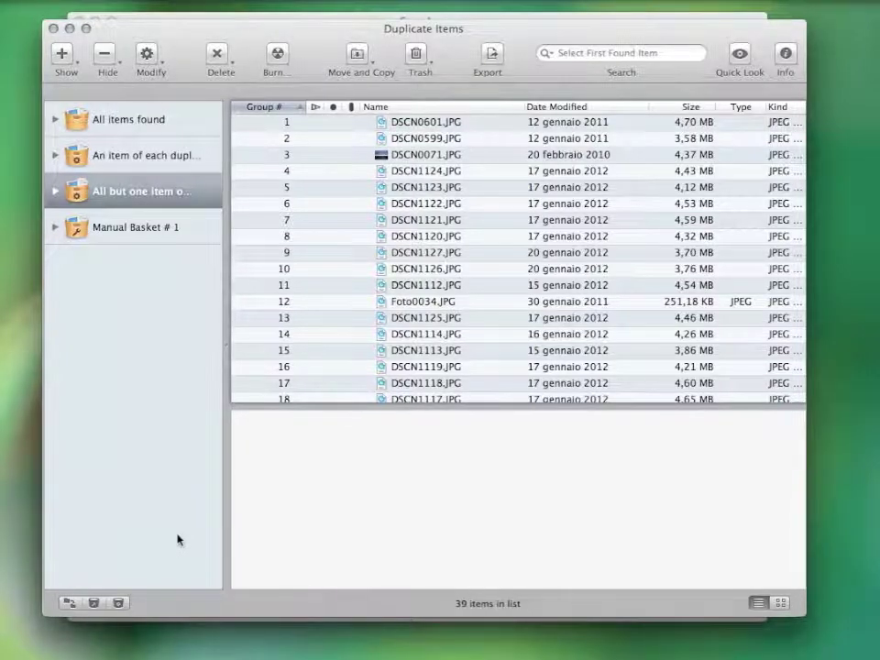
Try setting up a smart basket for each duplicate group whose criterion is item's date created is oldest.
click(128, 601)
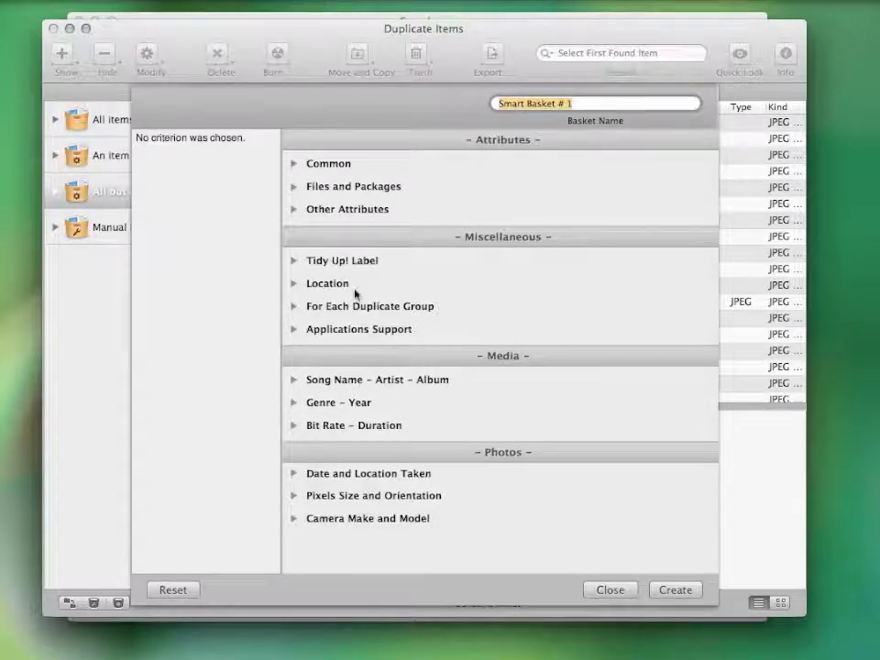
click(294, 307)
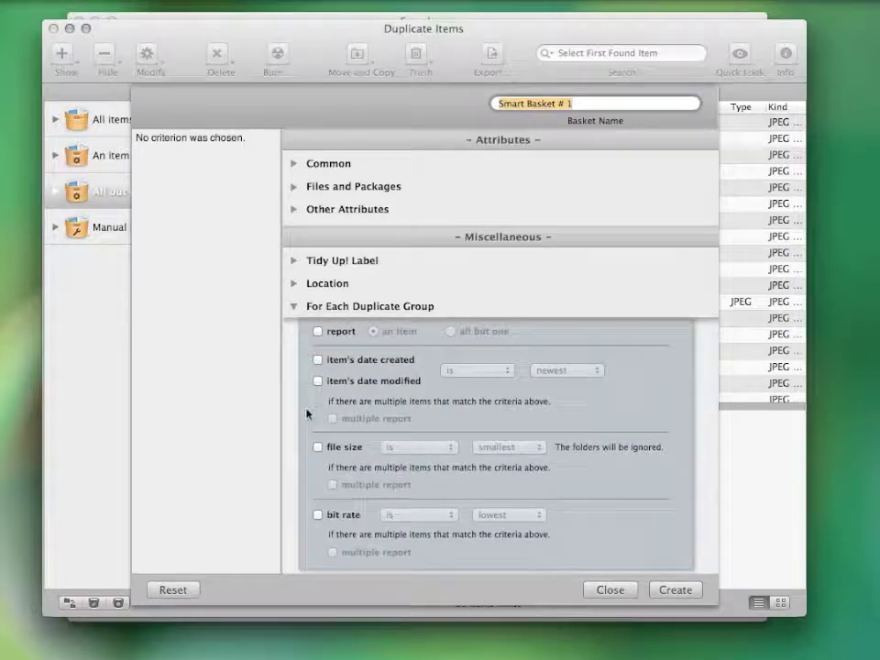
click(318, 359)
click(551, 370)
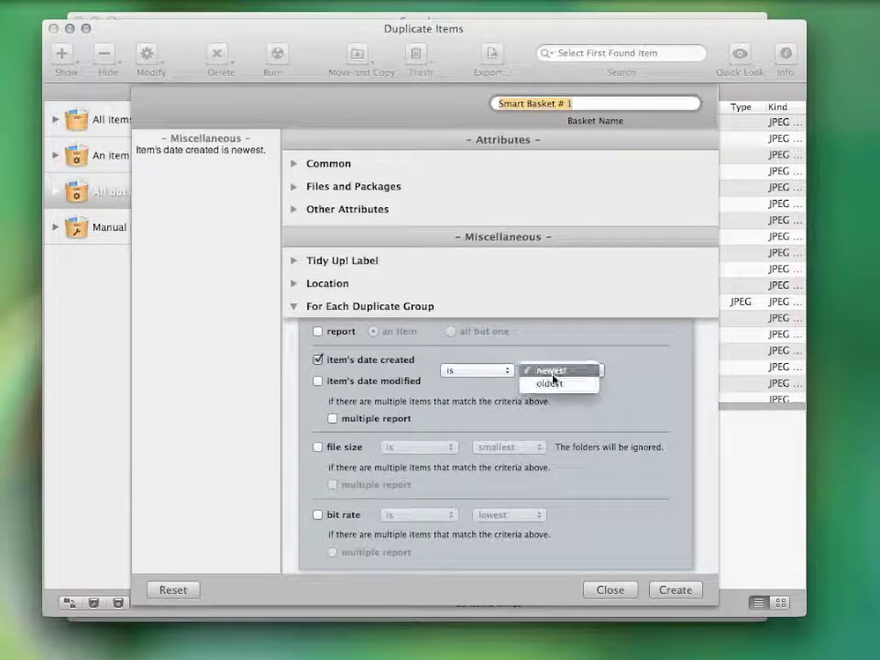
click(552, 383)
click(609, 589)
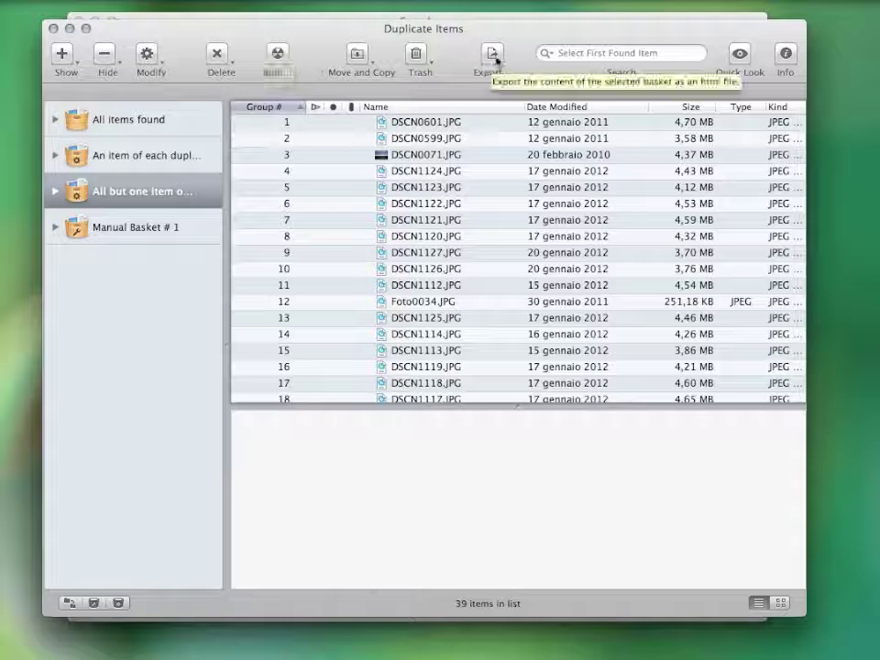
click(418, 69)
click(443, 52)
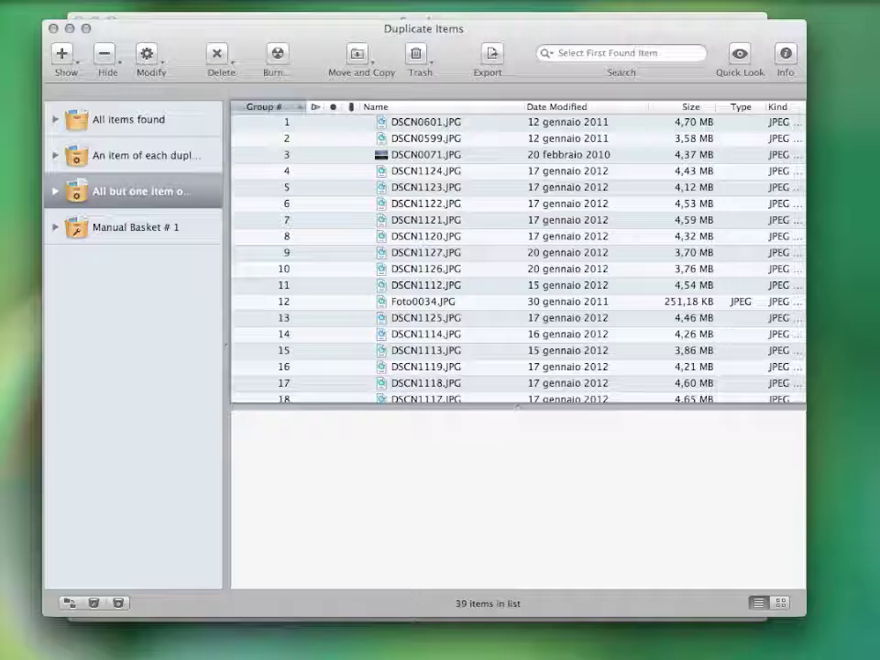
click(32, 0)
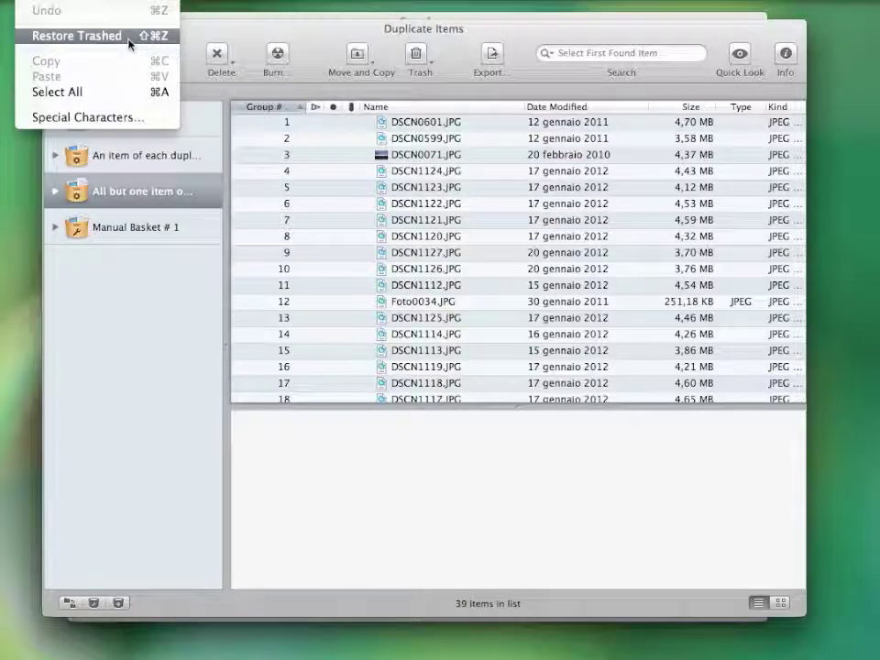
click(207, 37)
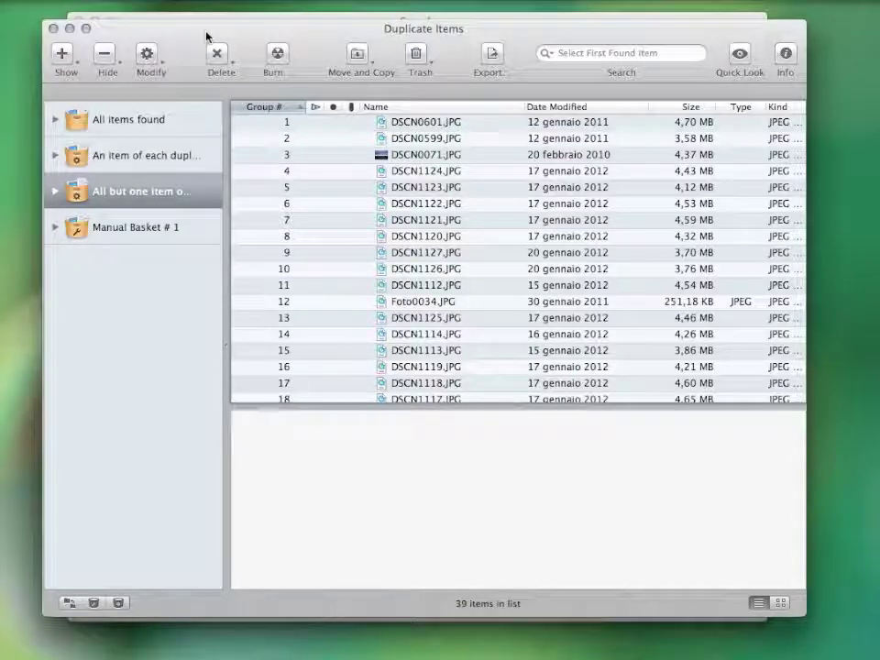